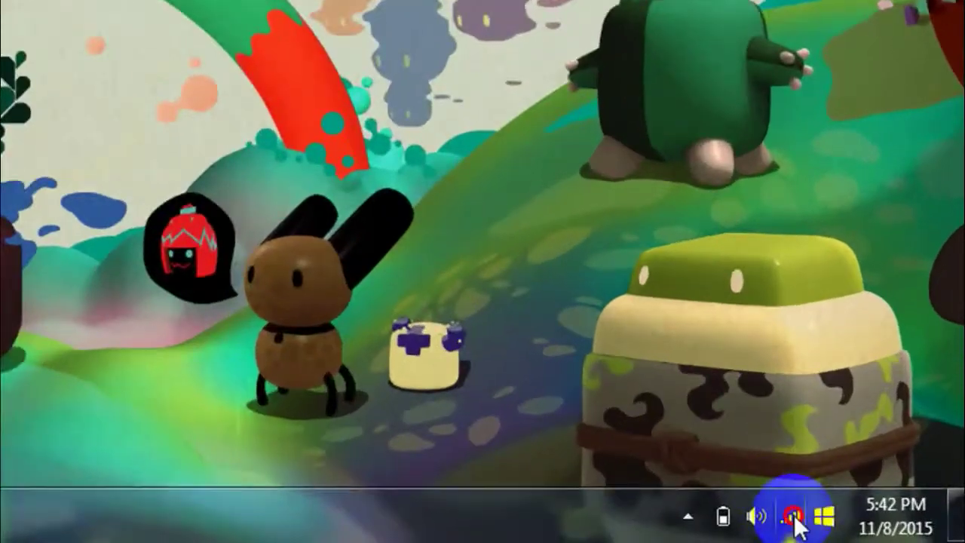
# Step: Check the Wi-Fi network list, then launch Command Prompt by searching 'cmd' from Start
pyautogui.click(877, 529)
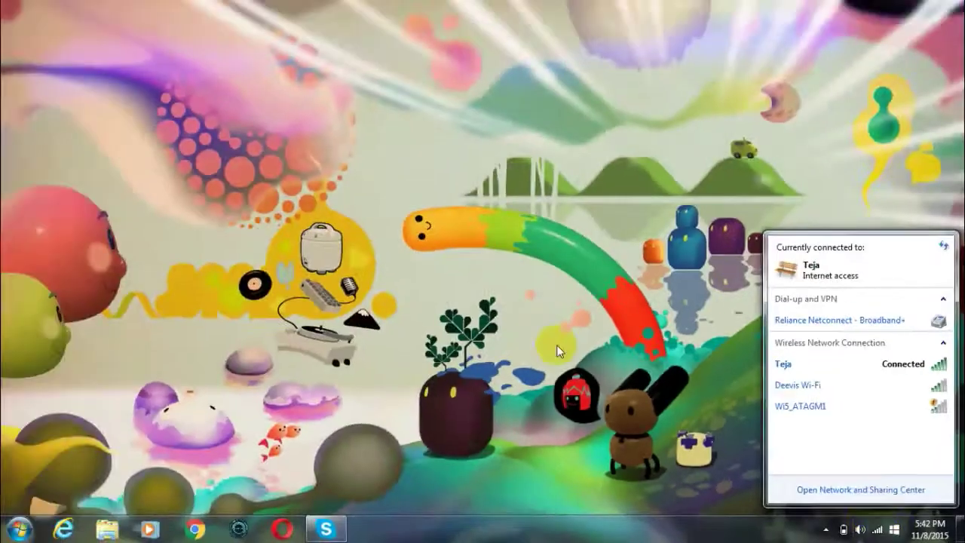
pyautogui.click(150, 148)
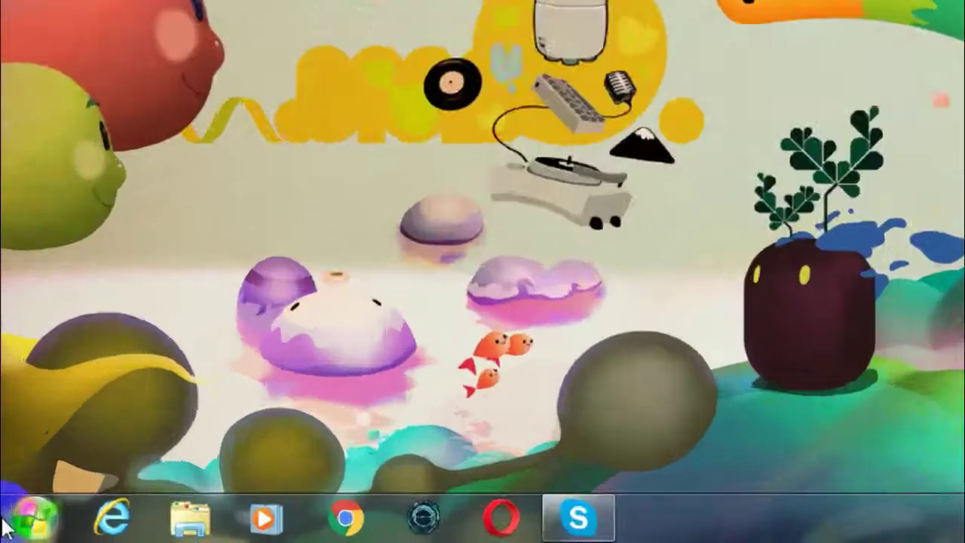
pyautogui.click(6, 529)
pyautogui.write('cmd')
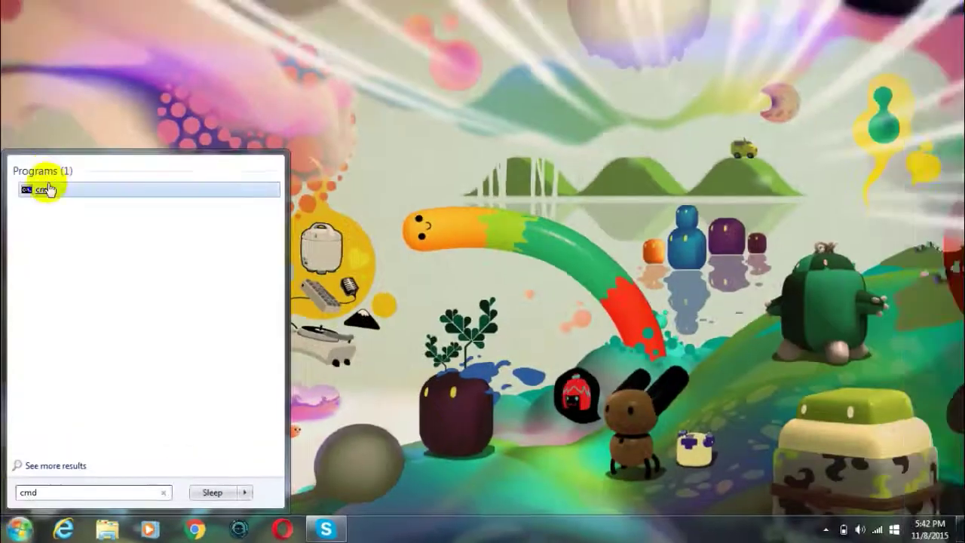
pyautogui.click(43, 188)
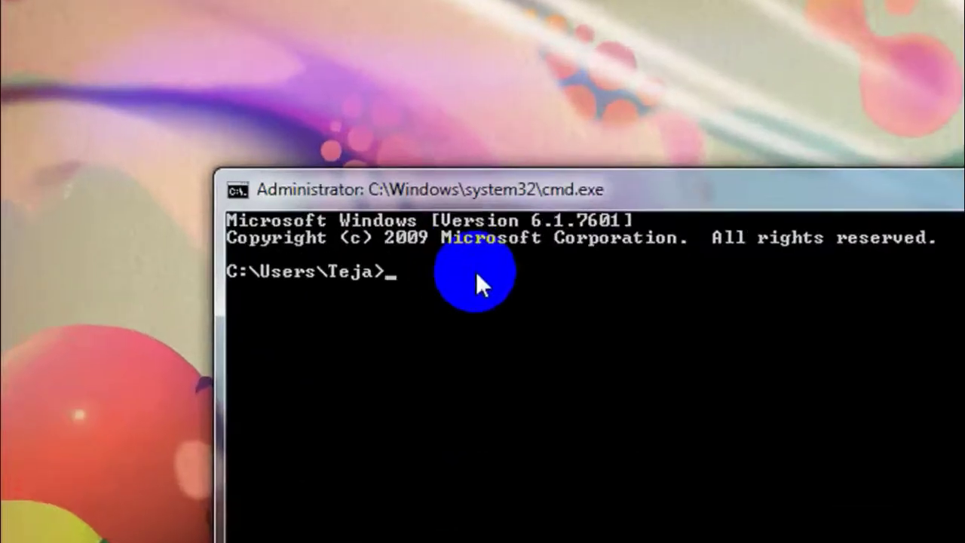
# Step: Run ipconfig and find the wireless adapter's default gateway, 192.168.0.1
pyautogui.write('p')
pyautogui.press('BackSpace')
pyautogui.write('ipconfig')
pyautogui.press('Return')
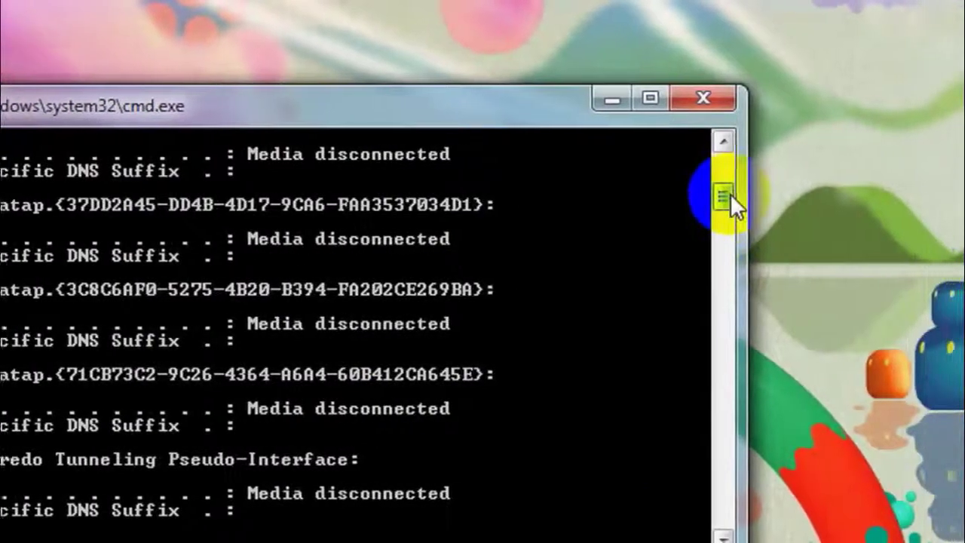
pyautogui.moveTo(720, 190); pyautogui.dragTo(715, 172)
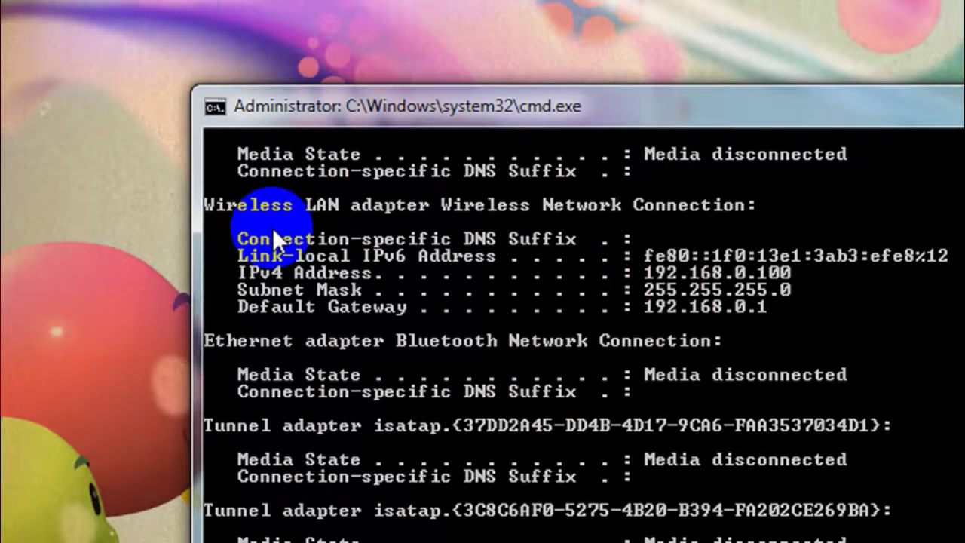
pyautogui.click(274, 306)
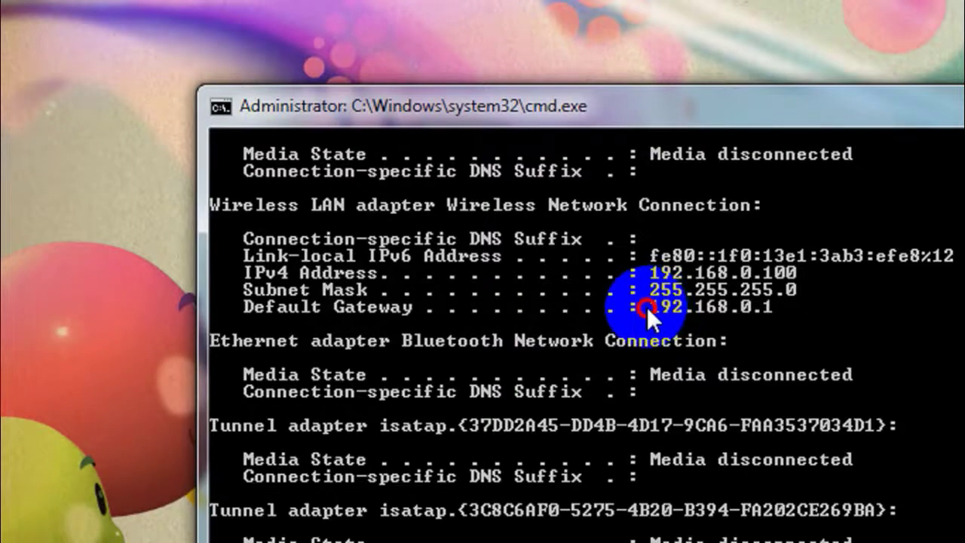
pyautogui.click(768, 307)
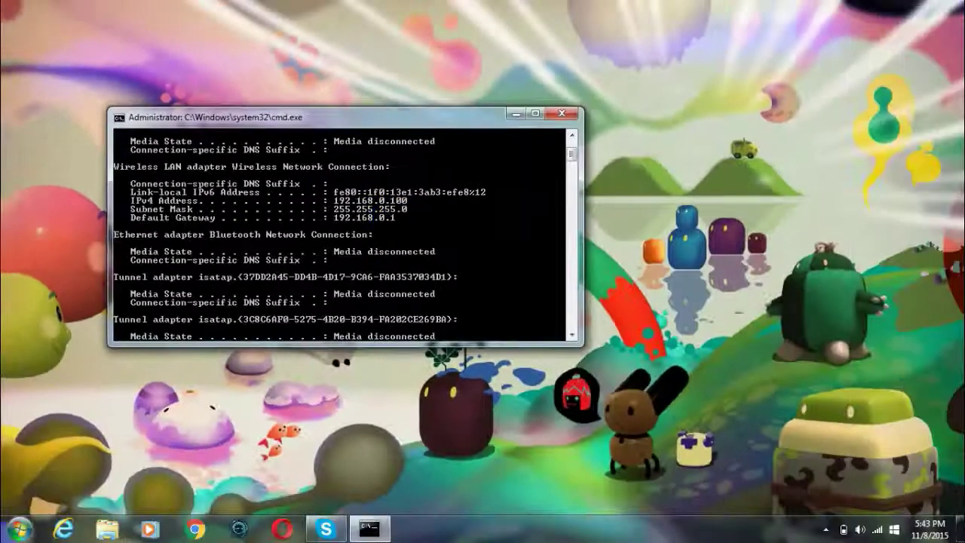
pyautogui.click(20, 528)
# Step: Type 192.168.0.1 into a new Notepad document and copy it to the clipboard
pyautogui.click(76, 250)
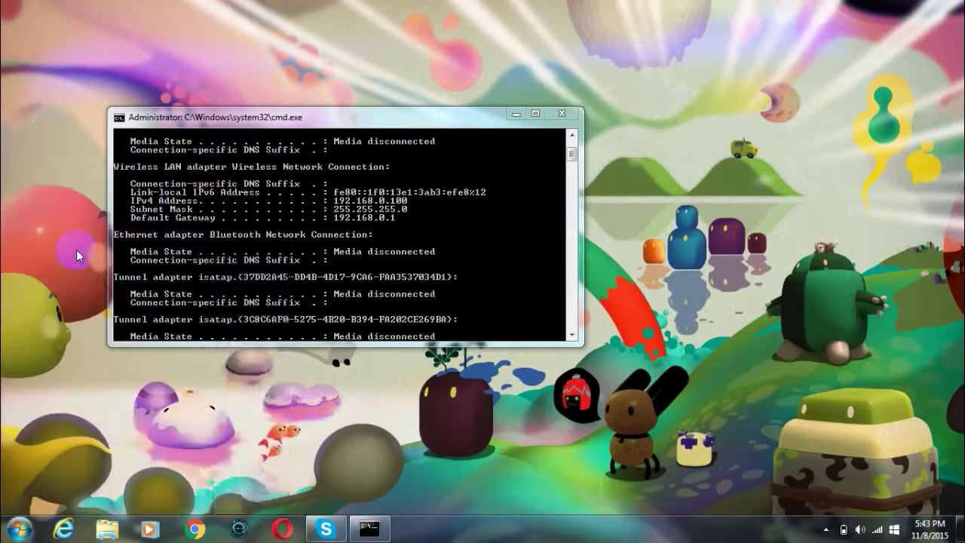
pyautogui.moveTo(264, 268); pyautogui.dragTo(269, 267)
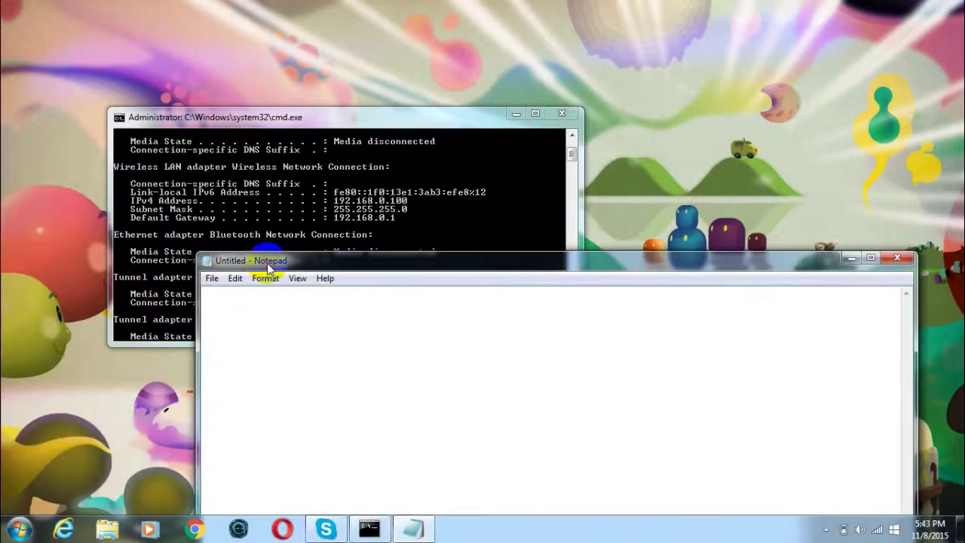
pyautogui.write('192.168')
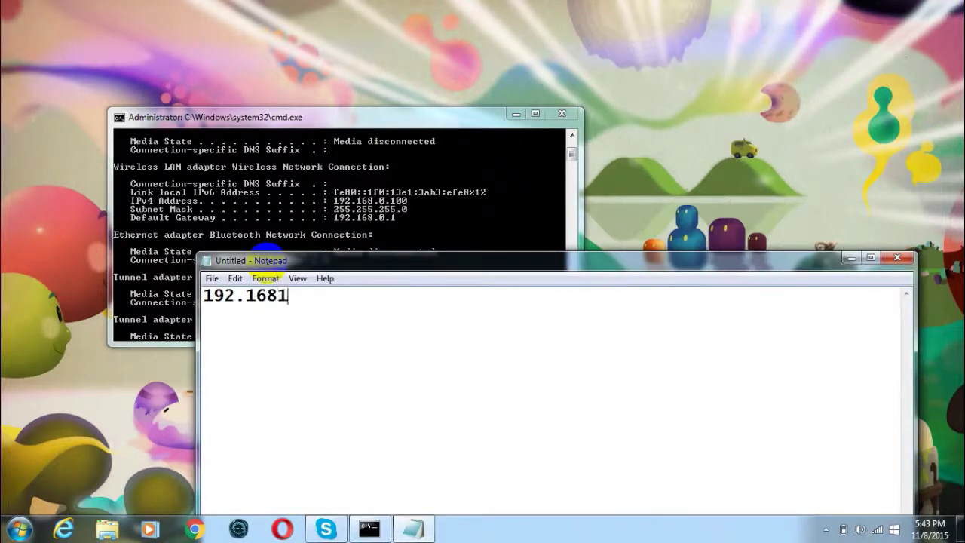
pyautogui.write('.0.1')
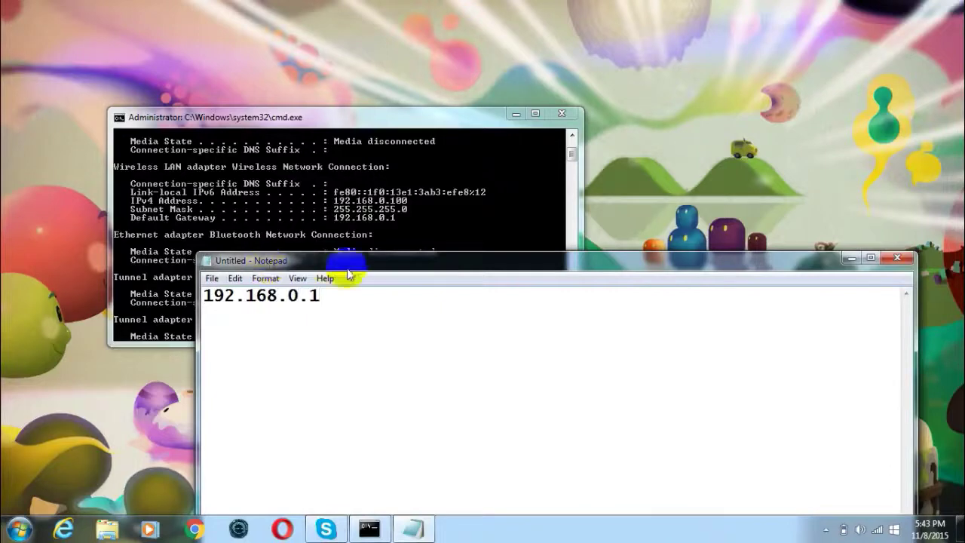
pyautogui.moveTo(355, 295); pyautogui.dragTo(202, 295)
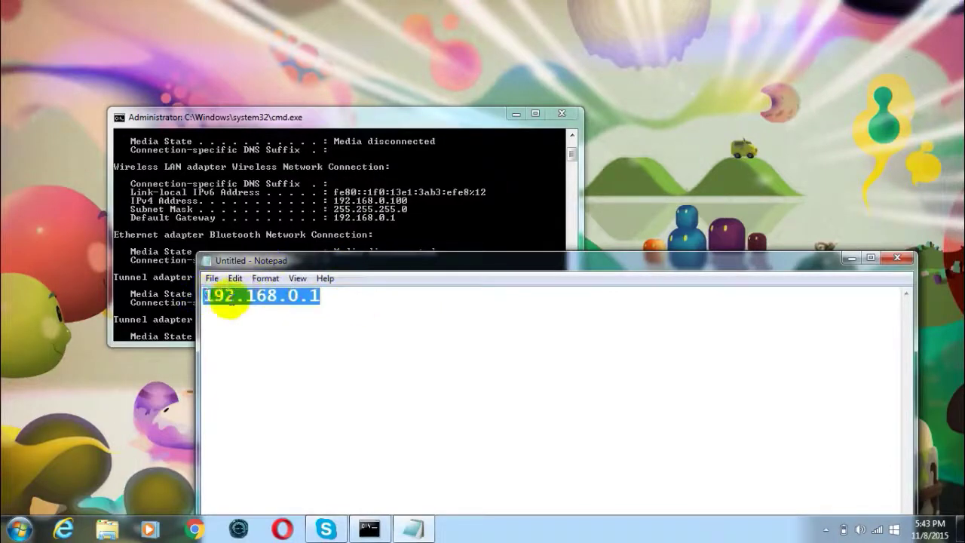
pyautogui.rightClick(231, 298)
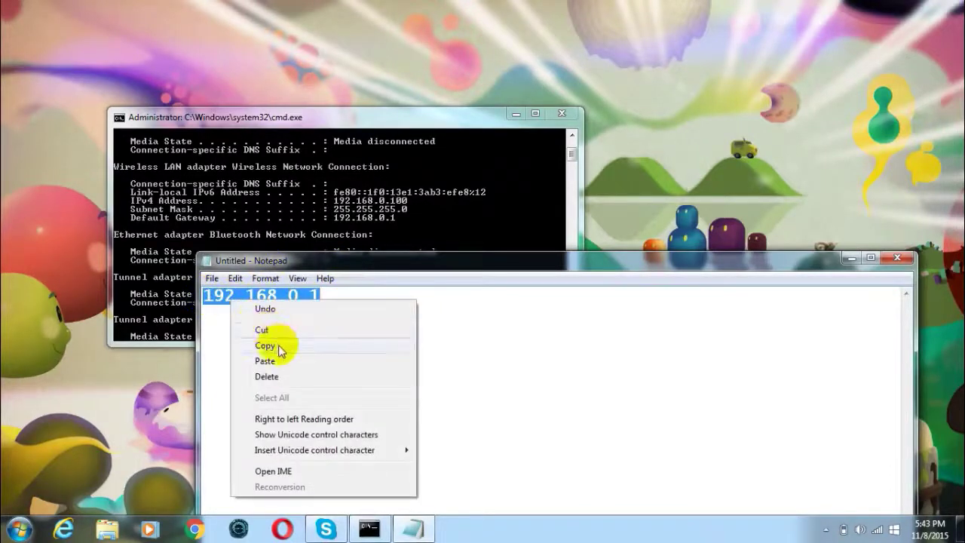
pyautogui.click(277, 345)
pyautogui.click(193, 530)
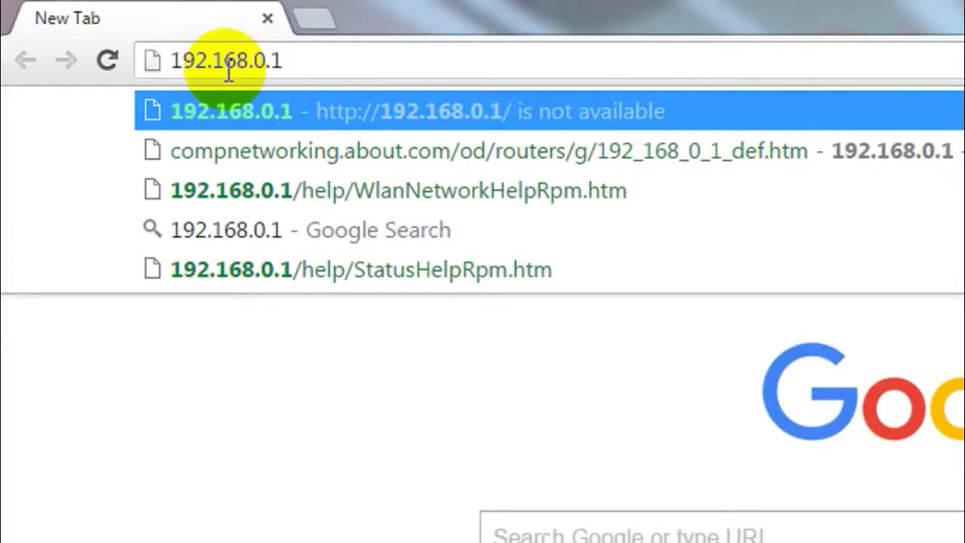
# Step: Load 192.168.0.1 in Chrome and log into the router with its username and password
pyautogui.press('Return')
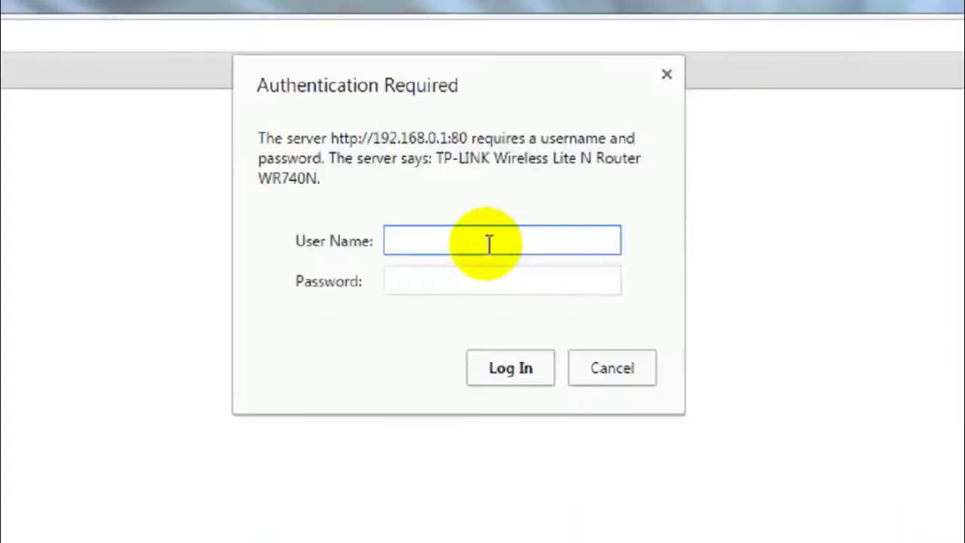
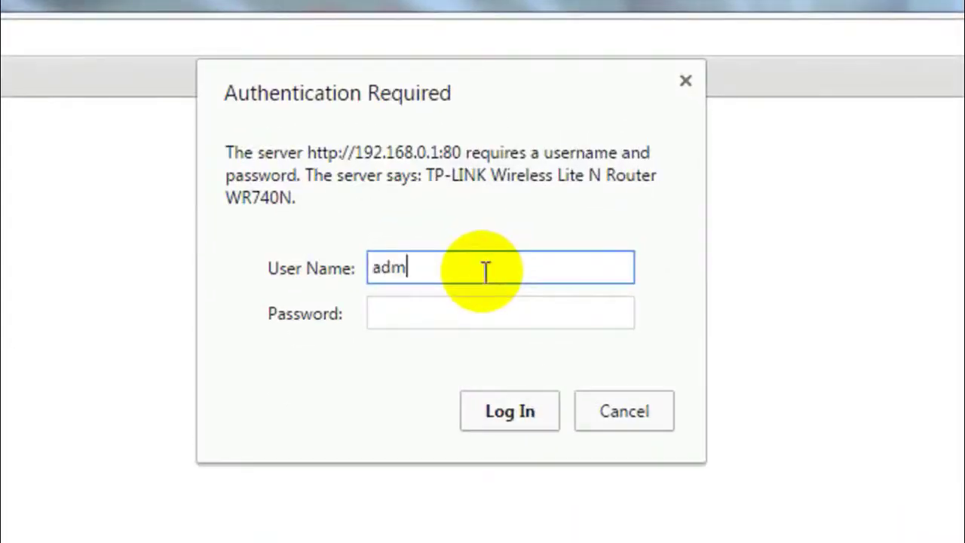
pyautogui.press('Tab')
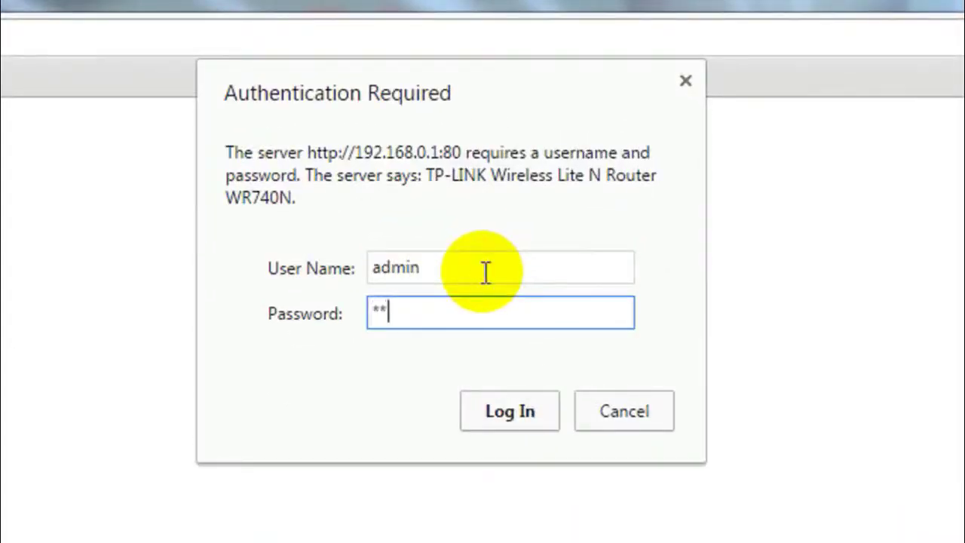
pyautogui.click(494, 413)
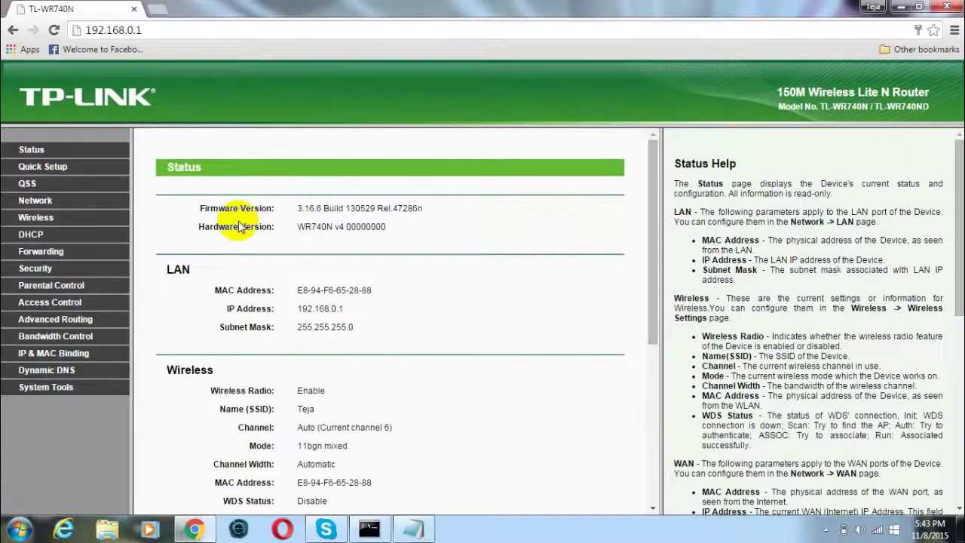
# Step: Review the router Status page listing Wi-Fi network Teja and go to Wireless settings
pyautogui.click(241, 32)
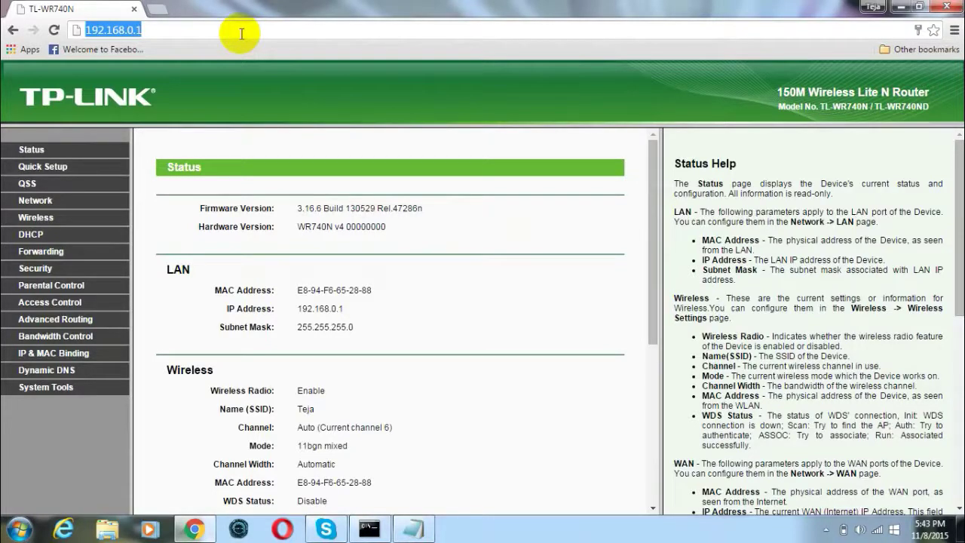
pyautogui.click(190, 29)
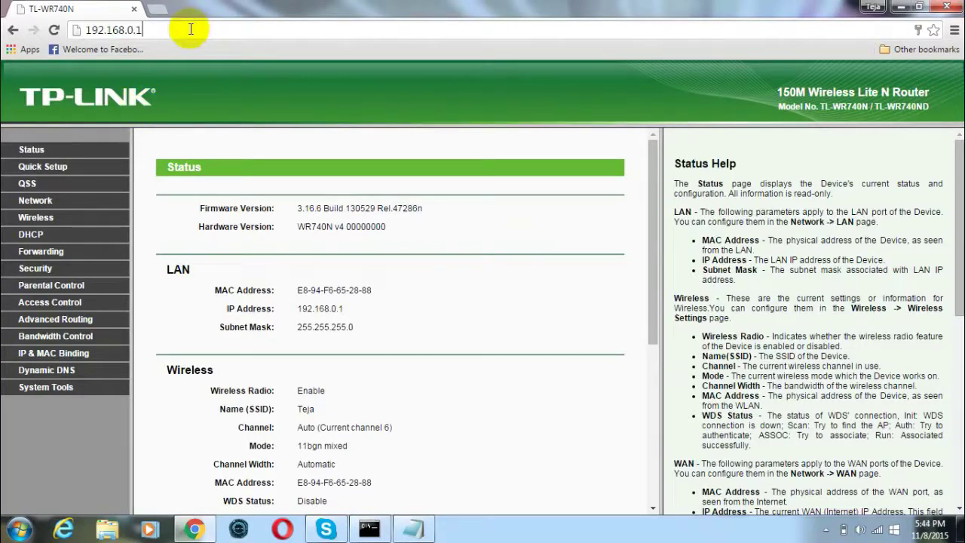
pyautogui.click(128, 103)
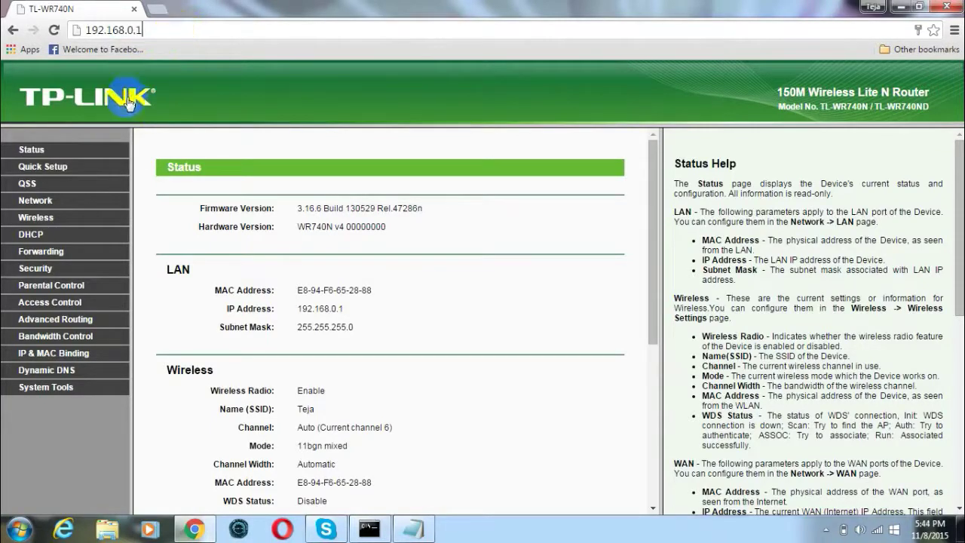
pyautogui.click(89, 163)
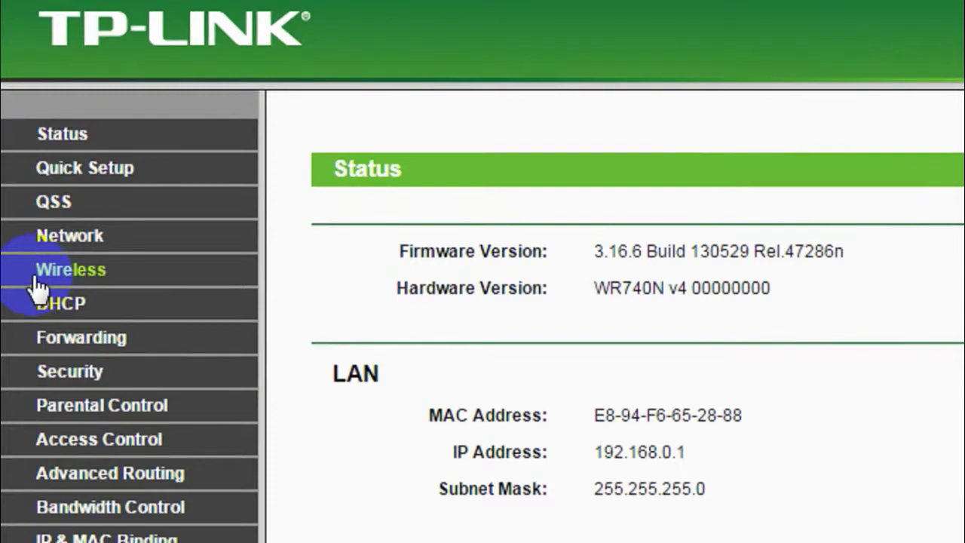
pyautogui.click(97, 267)
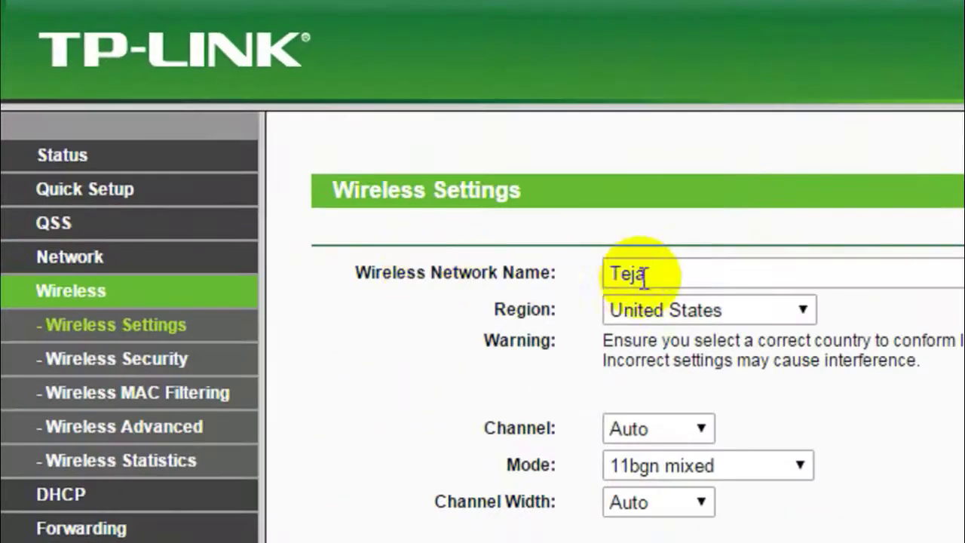
# Step: Replace the wireless network name Teja with 'Tech Raj' and save the change
pyautogui.moveTo(679, 274); pyautogui.dragTo(594, 274)
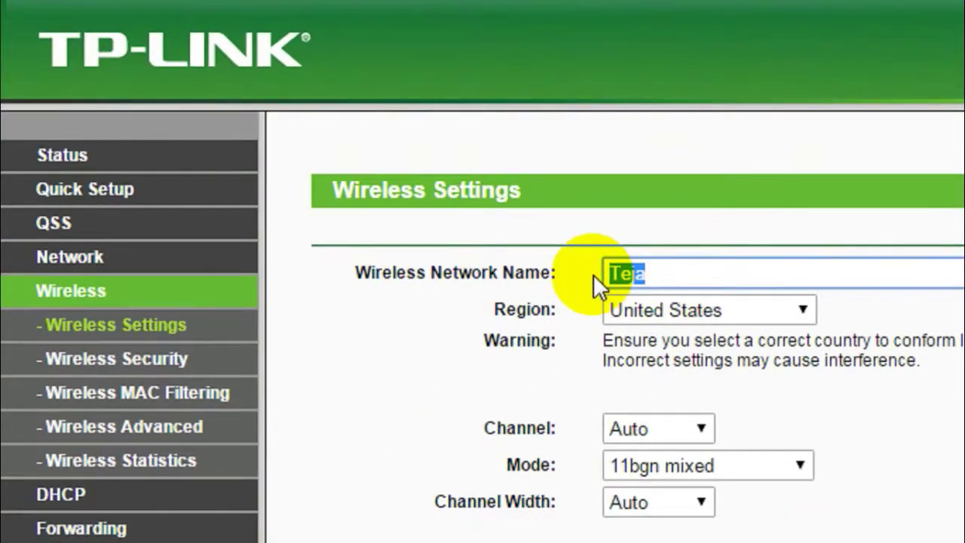
pyautogui.write('Te')
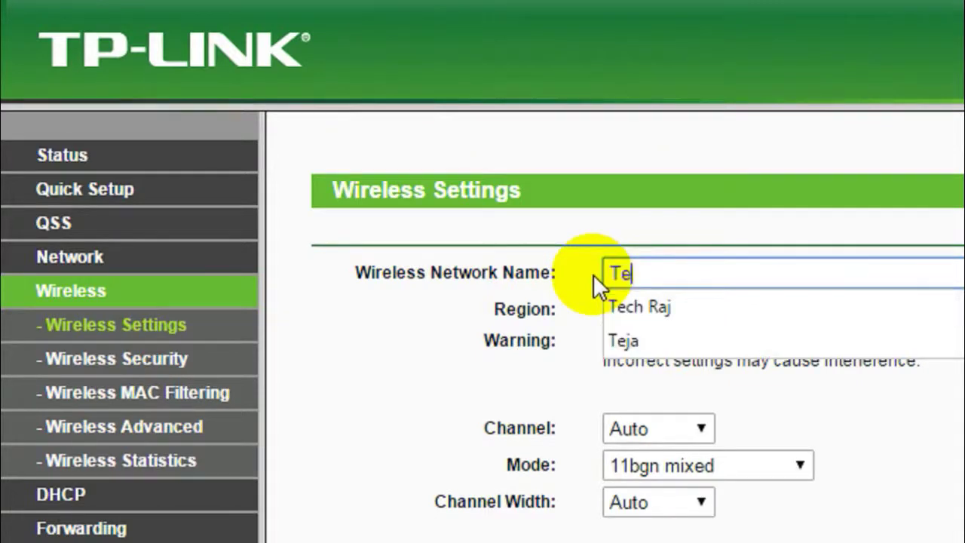
pyautogui.write('ch Raj')
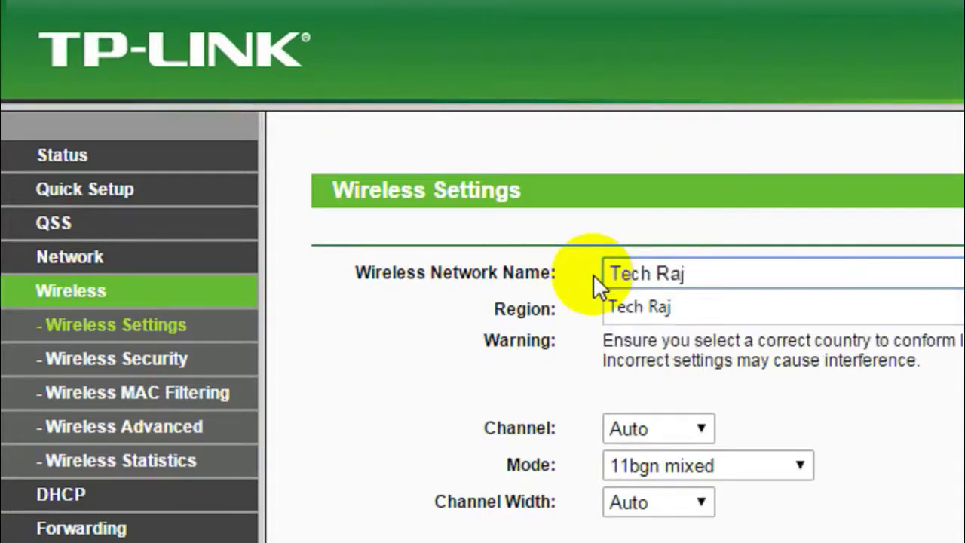
pyautogui.click(630, 302)
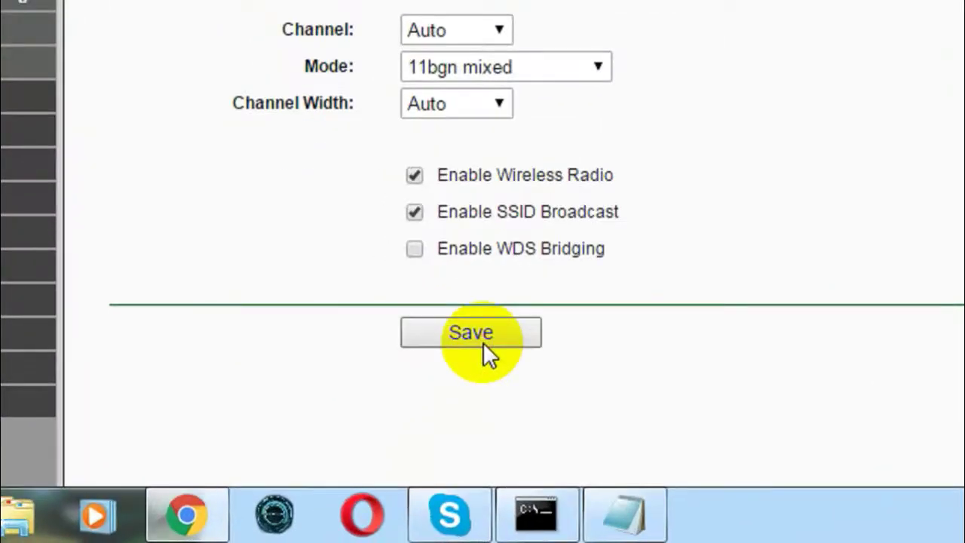
pyautogui.click(483, 339)
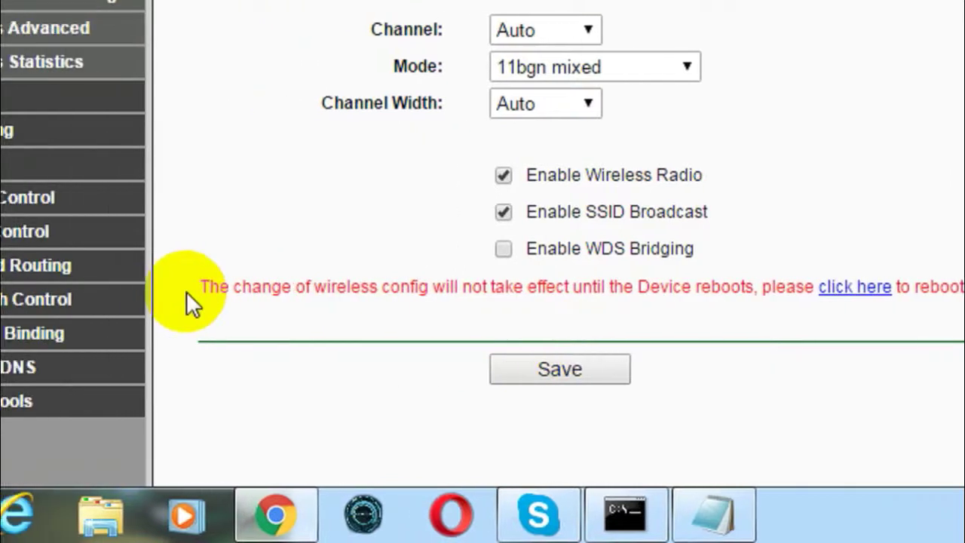
pyautogui.moveTo(186, 291); pyautogui.dragTo(482, 298)
pyautogui.click(482, 298)
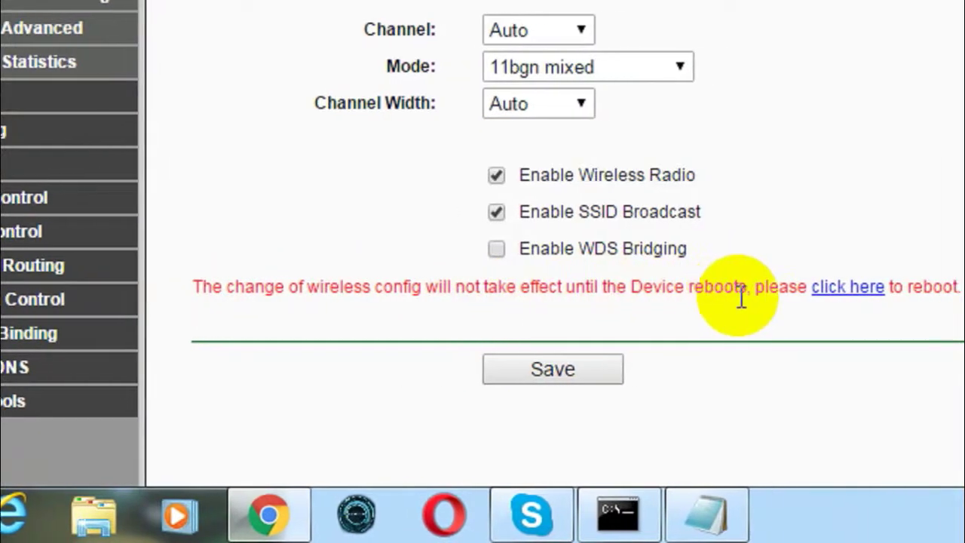
pyautogui.click(748, 286)
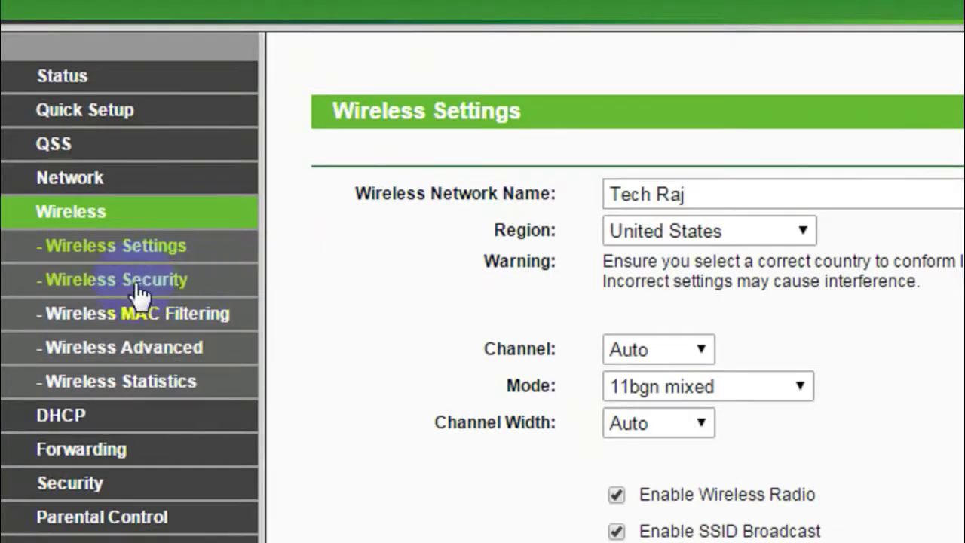
# Step: Enter a new WPA/WPA2-Personal Wi-Fi password under Wireless Security and save it
pyautogui.click(116, 282)
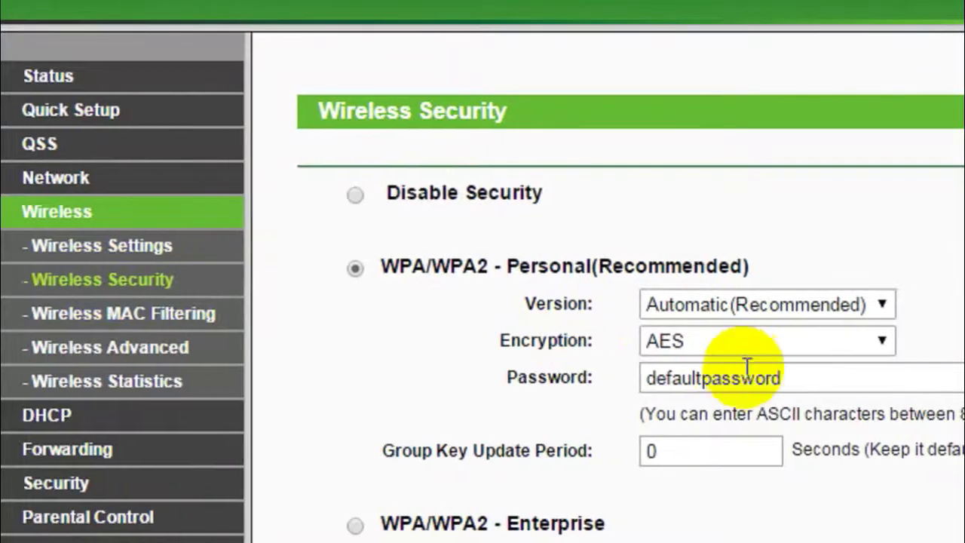
pyautogui.moveTo(709, 380); pyautogui.dragTo(583, 383)
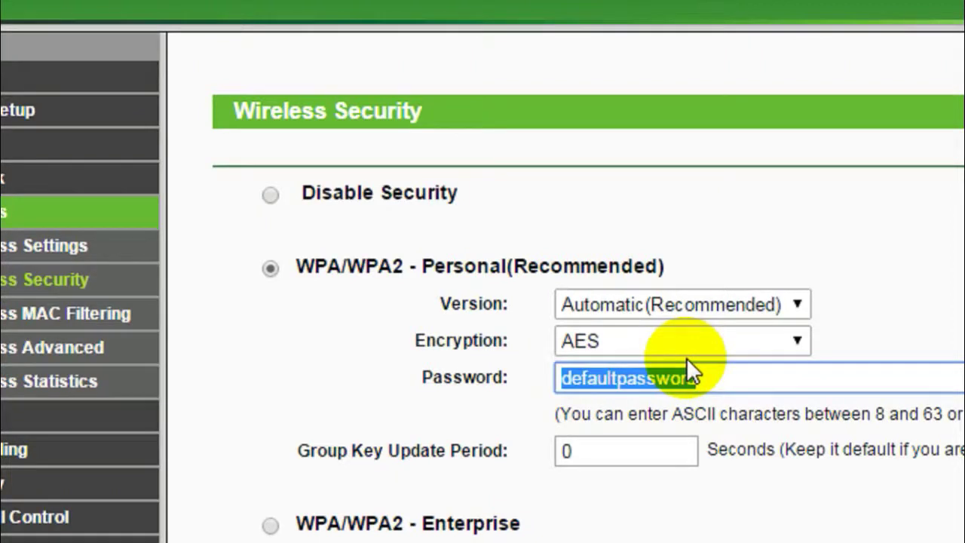
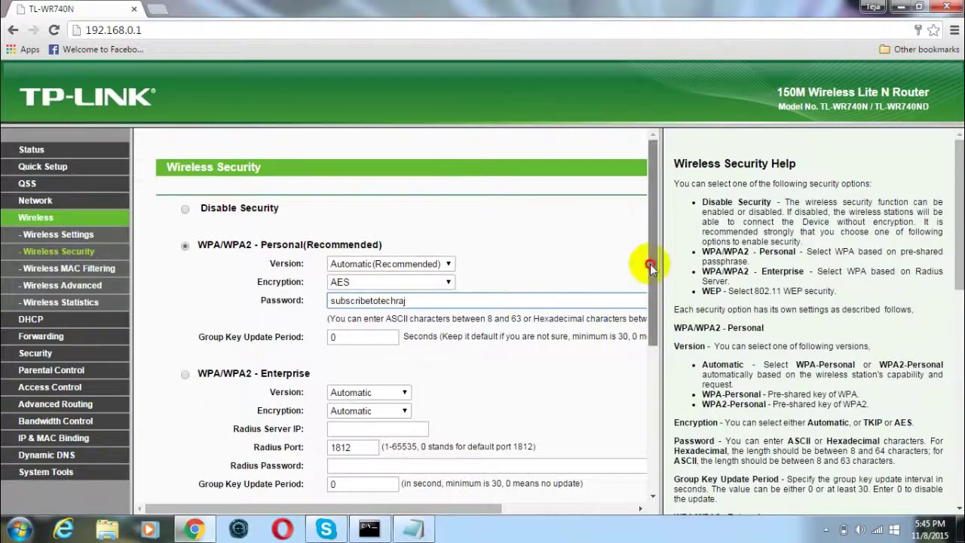
pyautogui.moveTo(650, 266); pyautogui.dragTo(653, 441)
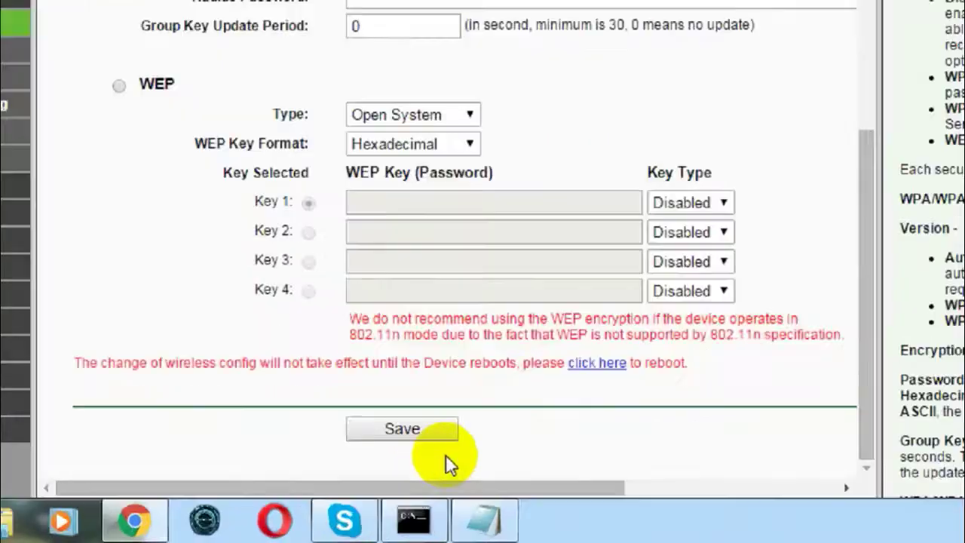
pyautogui.click(427, 437)
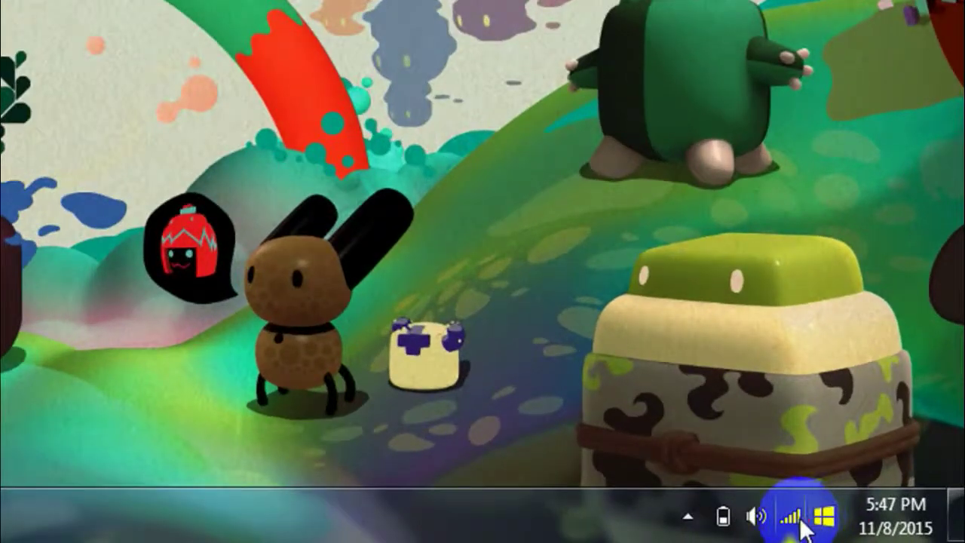
# Step: Confirm in the Windows Wi-Fi list that Tech Raj is connected with WPA2-PSK security
pyautogui.click(799, 518)
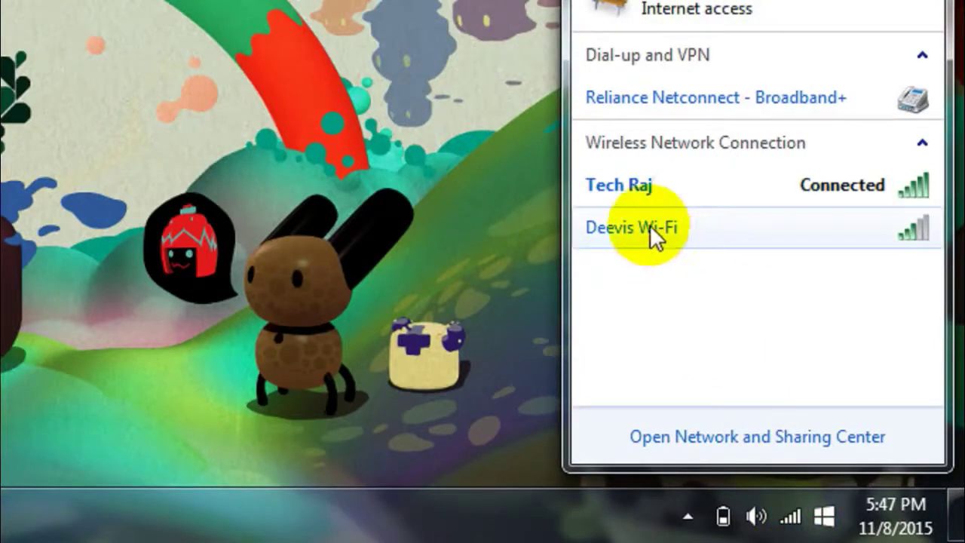
pyautogui.moveTo(626, 197)
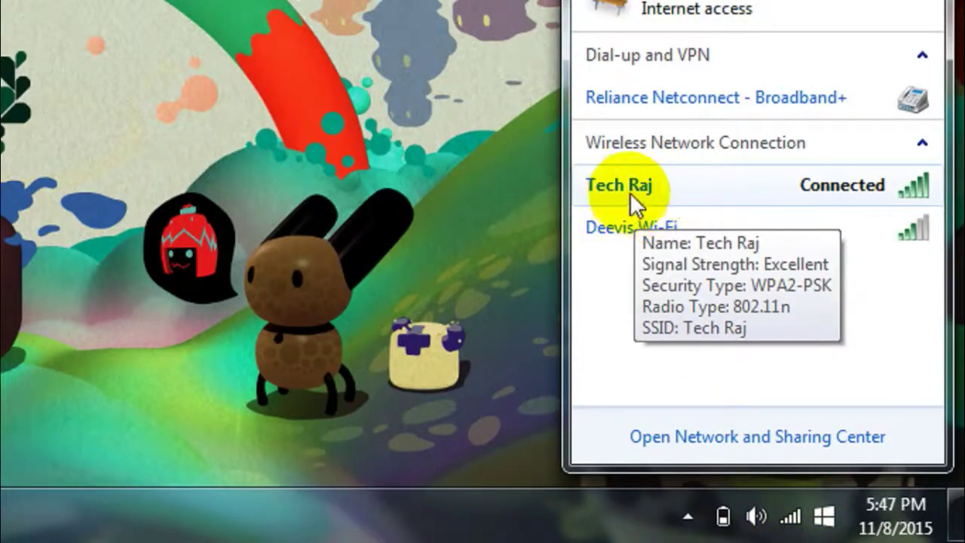